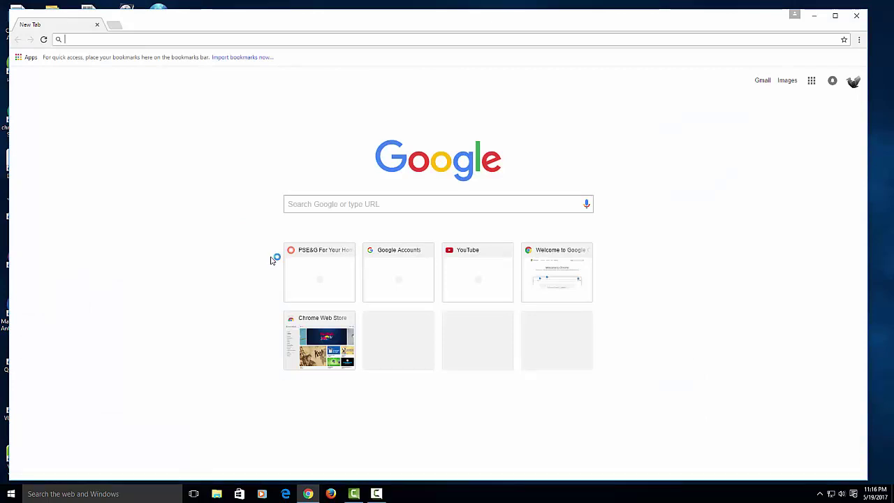
# - Search Google for 'adwcleaner' and download adwcleaner_6.047.exe via the Malwarebytes AdwCleaner result
pyautogui.click(324, 204)
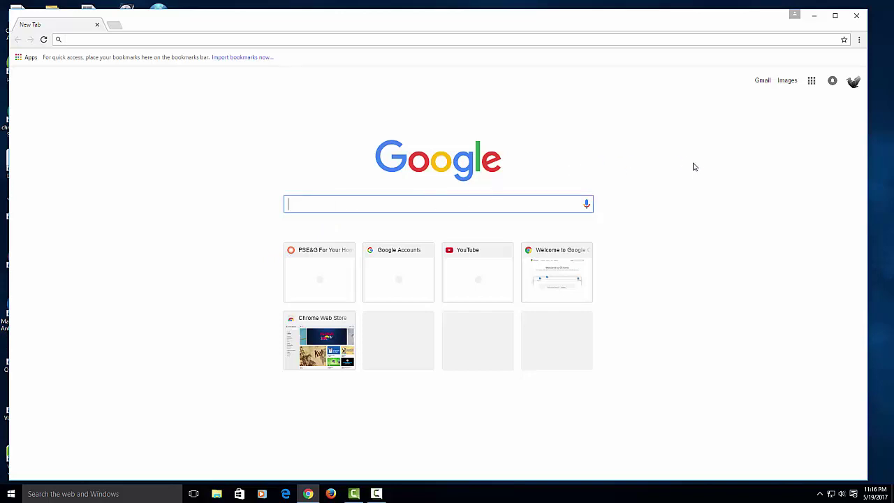
pyautogui.write('adwc')
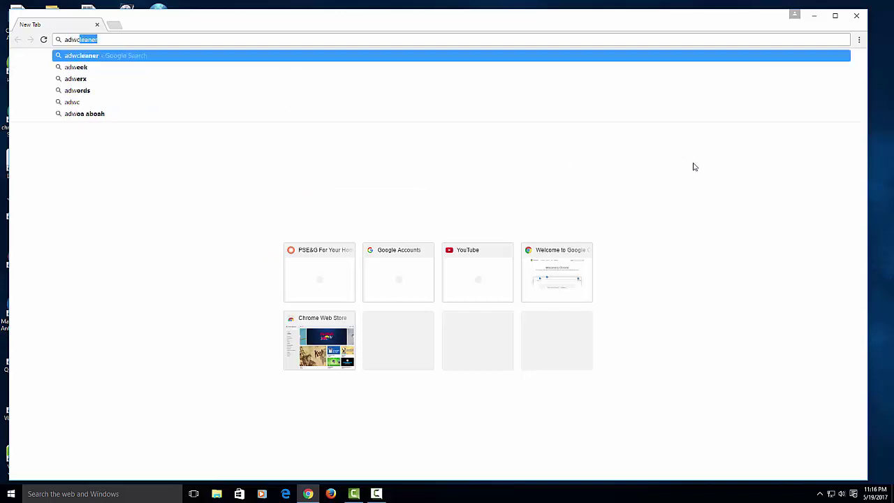
pyautogui.write('leaner')
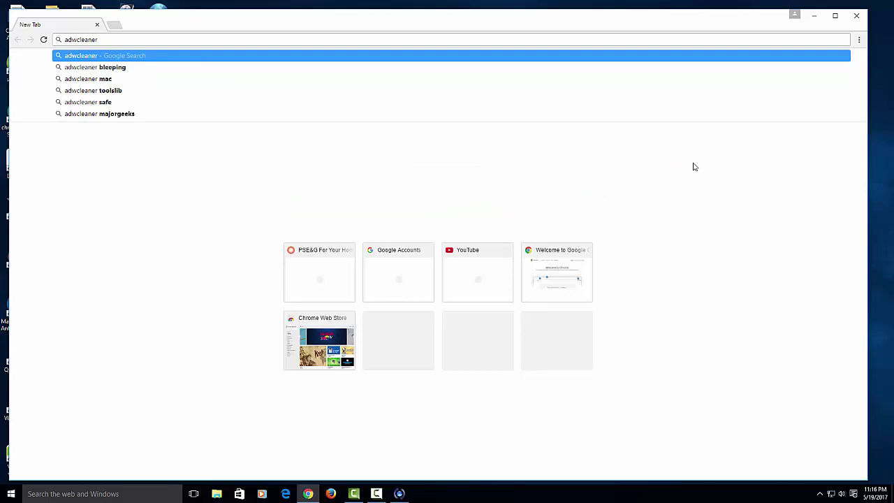
pyautogui.press('Return')
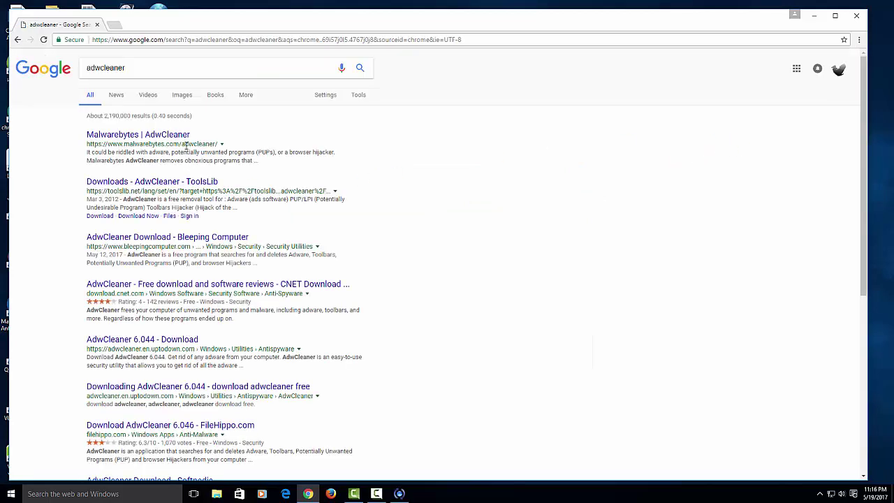
pyautogui.click(135, 139)
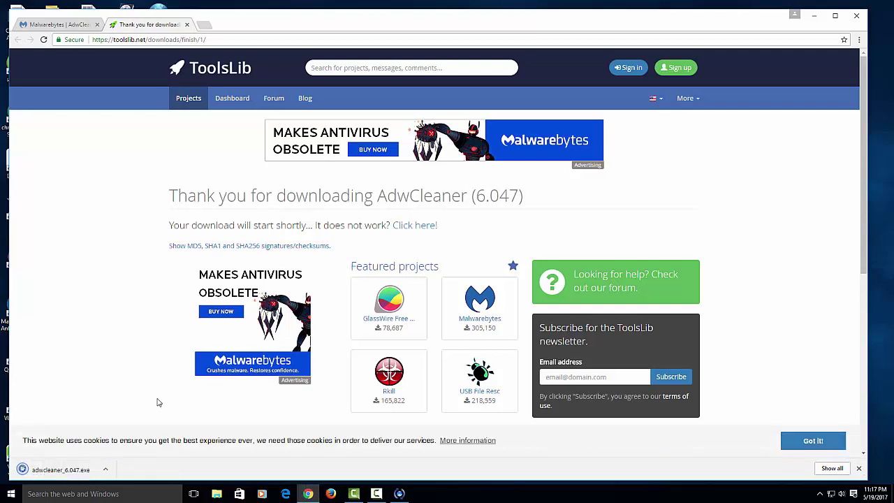
# - Launch adwcleaner_6.047.exe and scan, finding the Free Youtube Downloader desktop shortcut
pyautogui.click(63, 472)
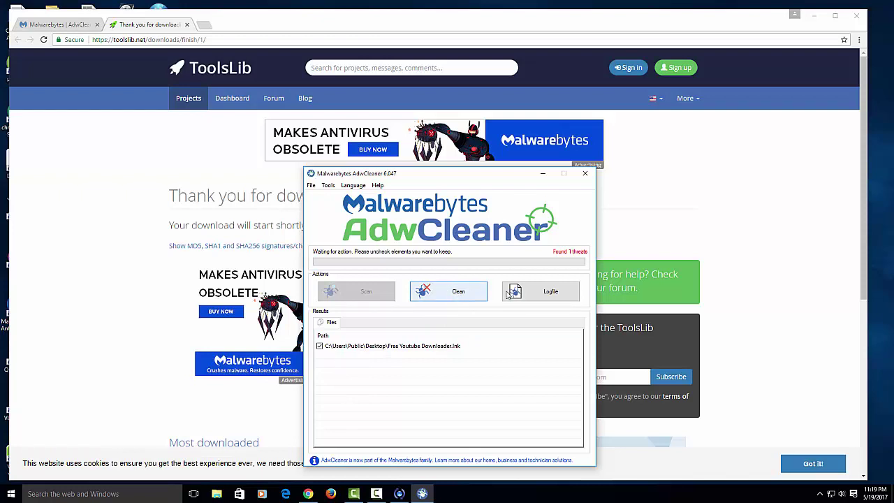
# - Close AdwCleaner and view Chrome's installed extensions under Settings > Extensions
pyautogui.click(586, 173)
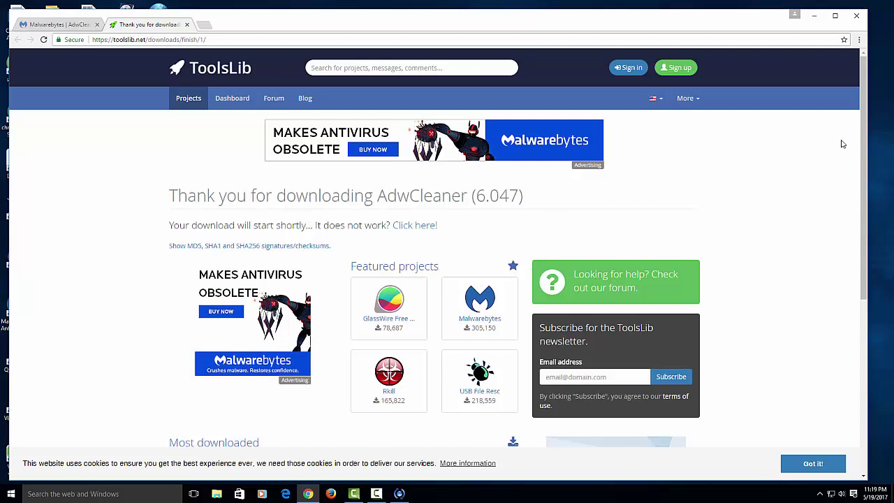
pyautogui.click(859, 40)
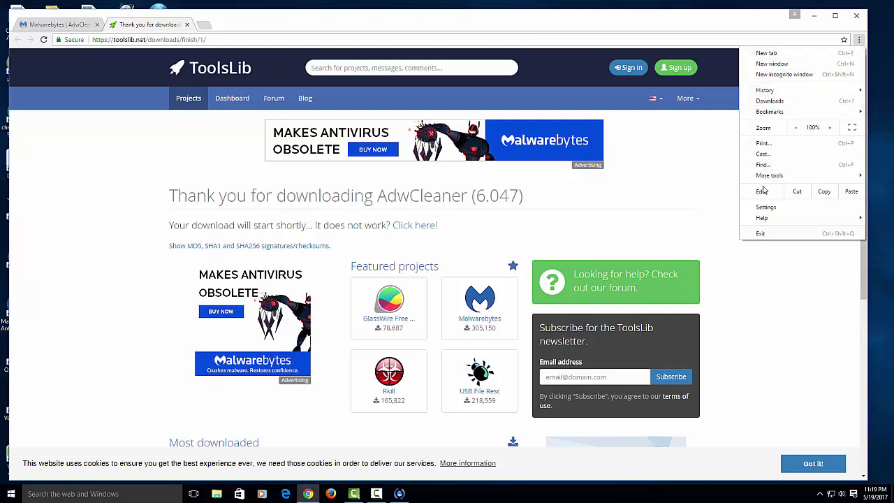
pyautogui.click(766, 208)
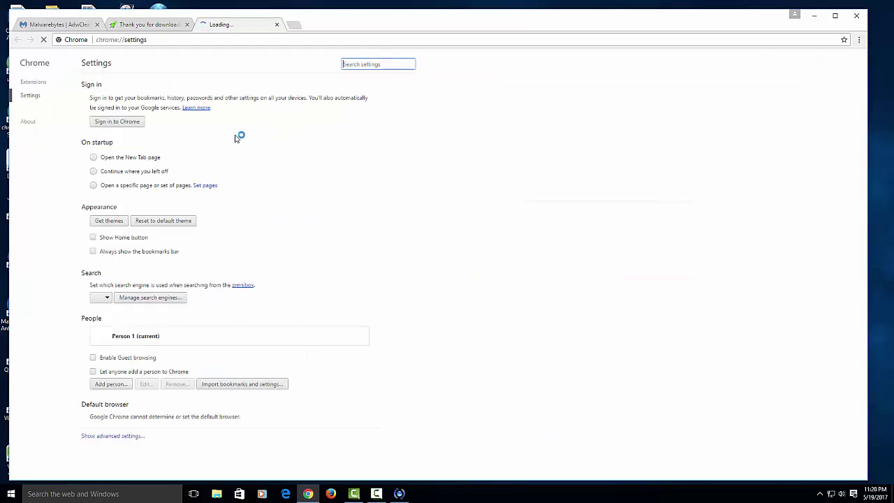
pyautogui.click(33, 82)
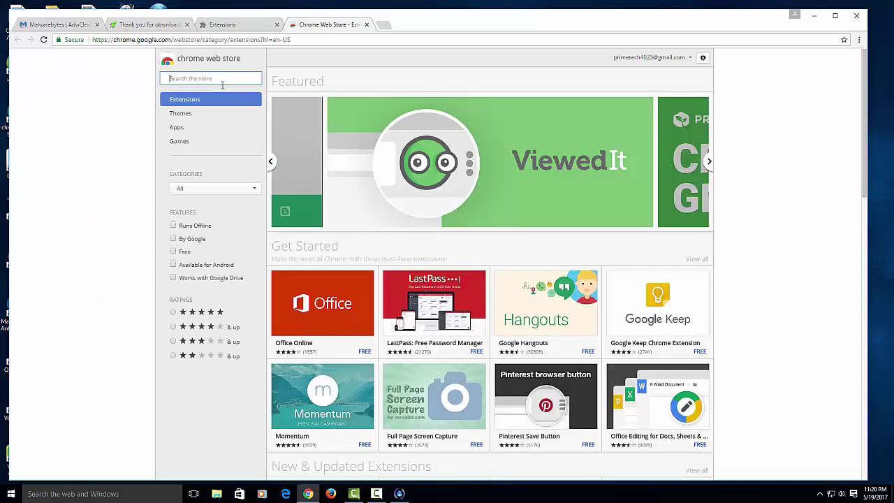
# - Search the Chrome Web Store for 'adblock' to list AdBlock and Adblock Plus
pyautogui.write('adbl')
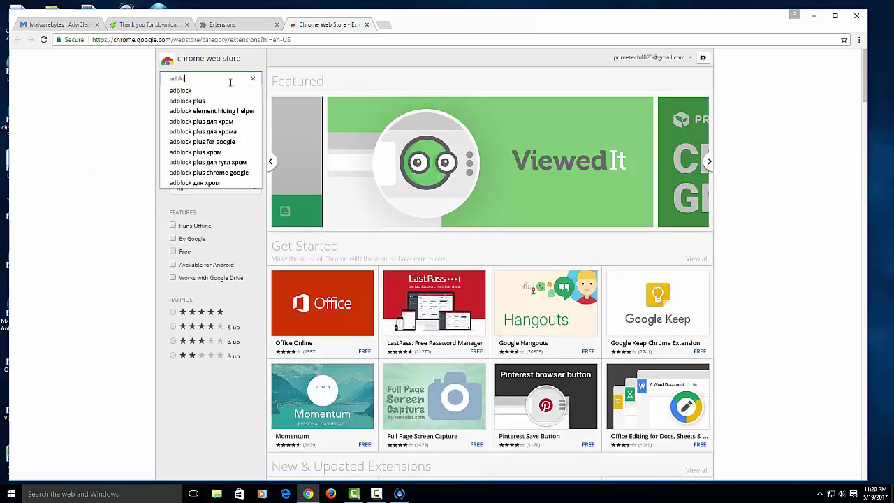
pyautogui.write('ock')
pyautogui.press('Return')
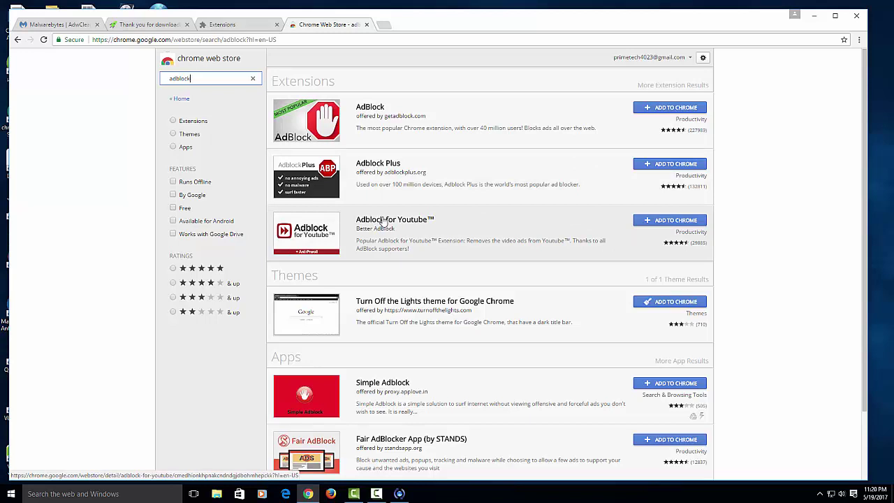
pyautogui.click(383, 222)
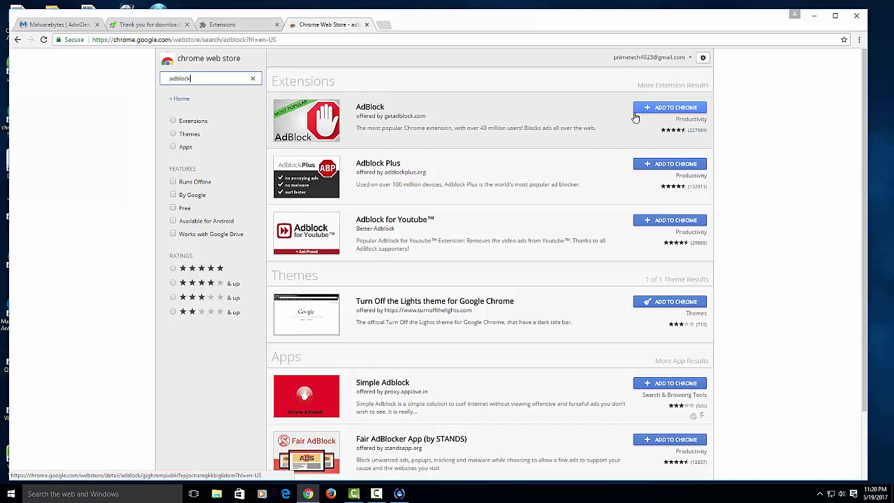
# - Add the AdBlock extension to Chrome and confirm, then select the address bar
pyautogui.click(665, 114)
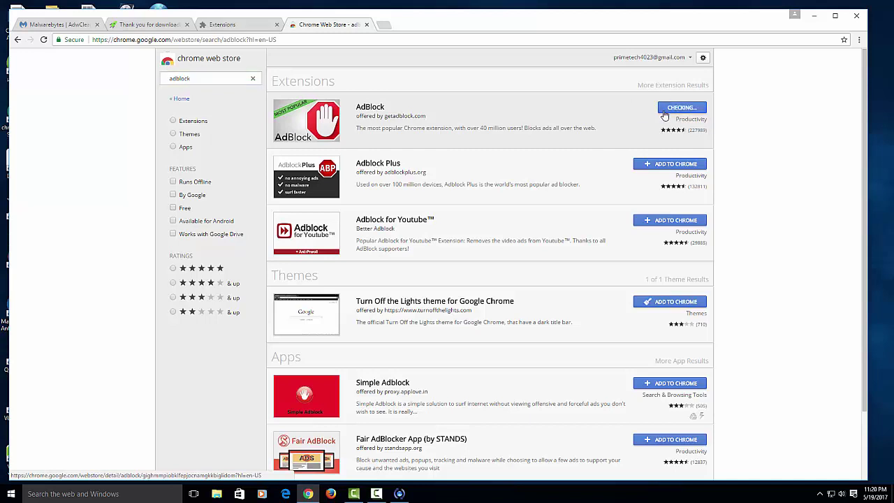
pyautogui.click(469, 145)
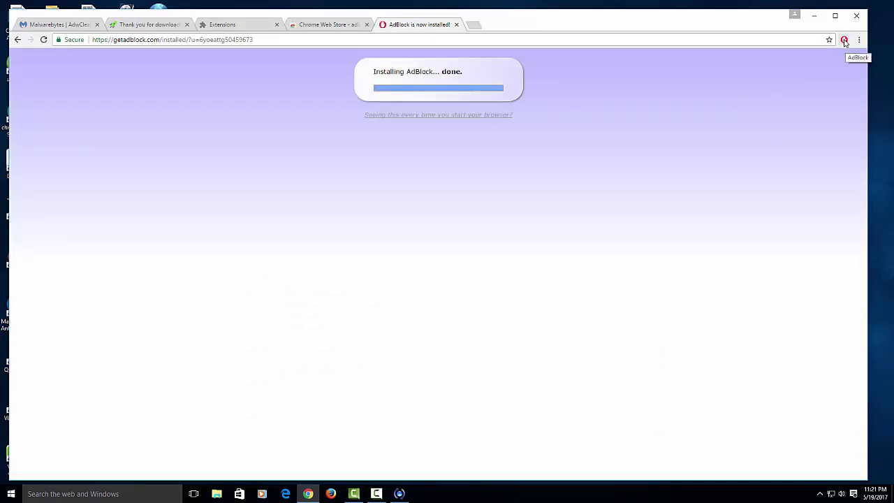
pyautogui.click(244, 40)
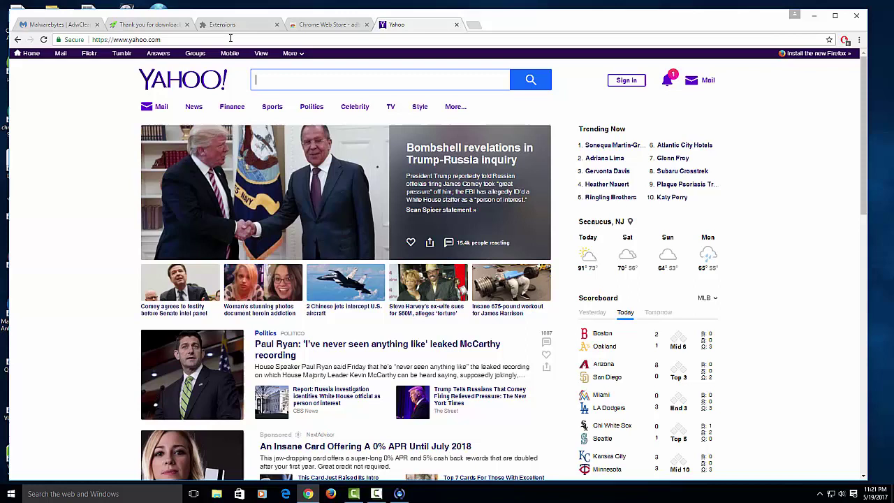
# - Replace the Yahoo address with youtube.com
pyautogui.click(218, 39)
pyautogui.press('BackSpace')
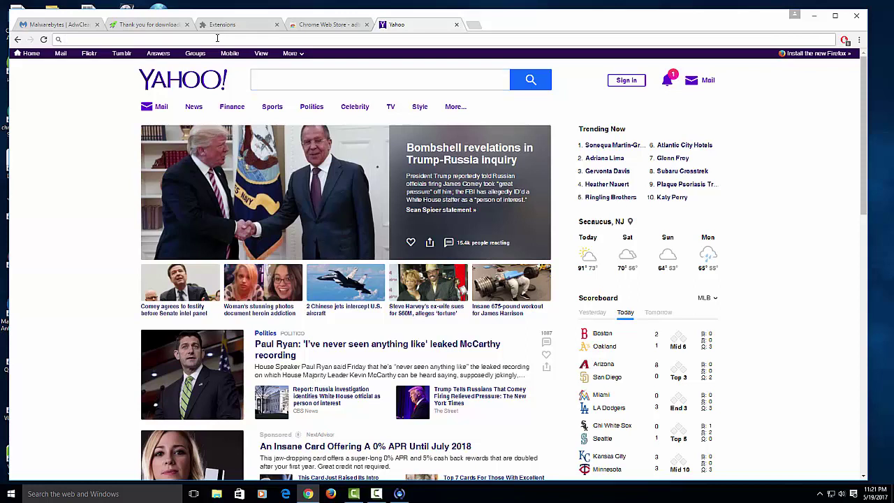
pyautogui.write('youtube.com')
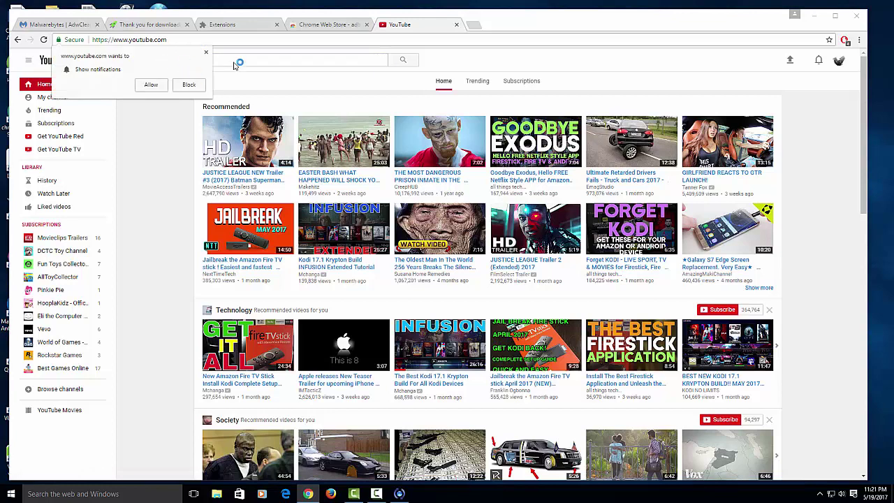
# - Search YouTube for 'prime tech' and open the channel's popups/malware removal video
pyautogui.click(206, 53)
pyautogui.write('prime')
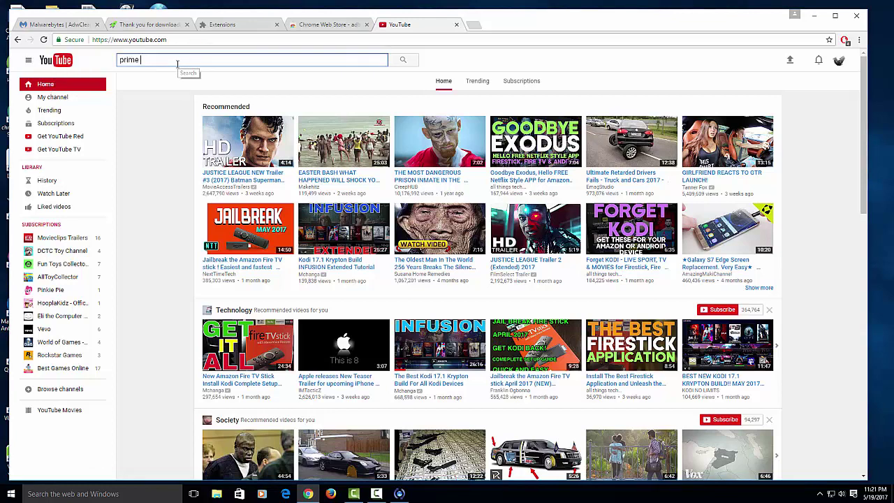
pyautogui.write(' tech')
pyautogui.press('Return')
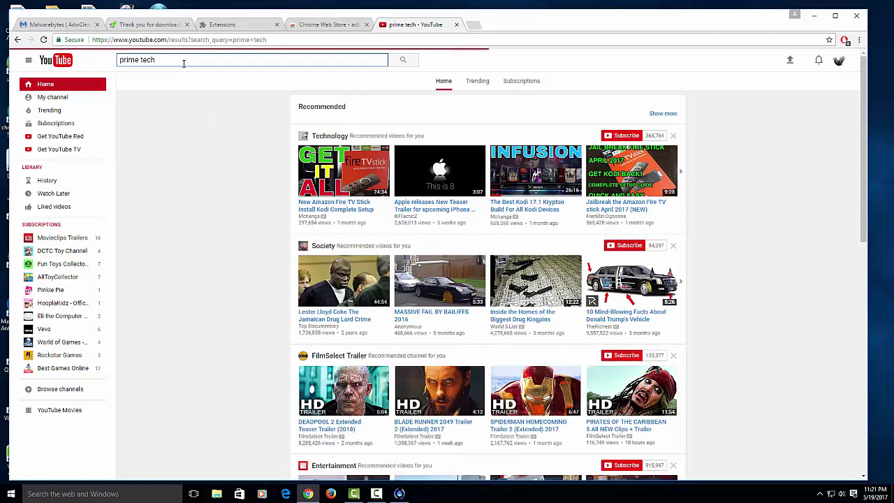
pyautogui.click(310, 140)
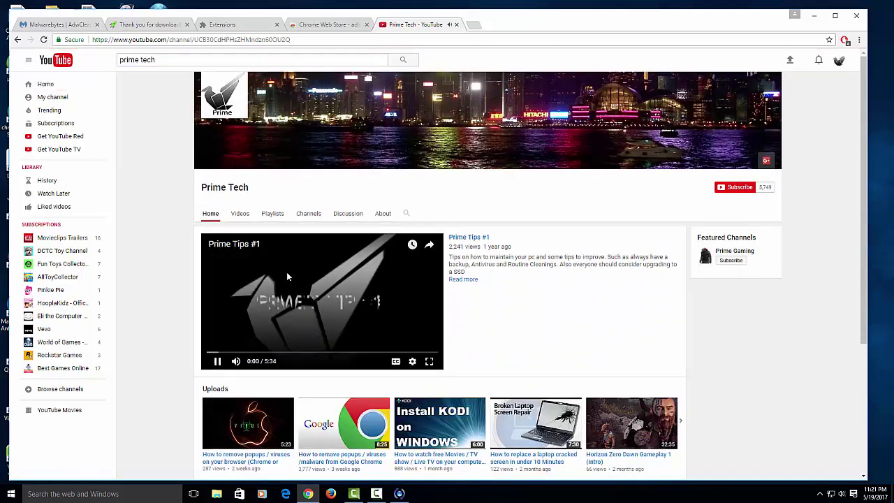
pyautogui.click(269, 335)
pyautogui.moveTo(344, 423)
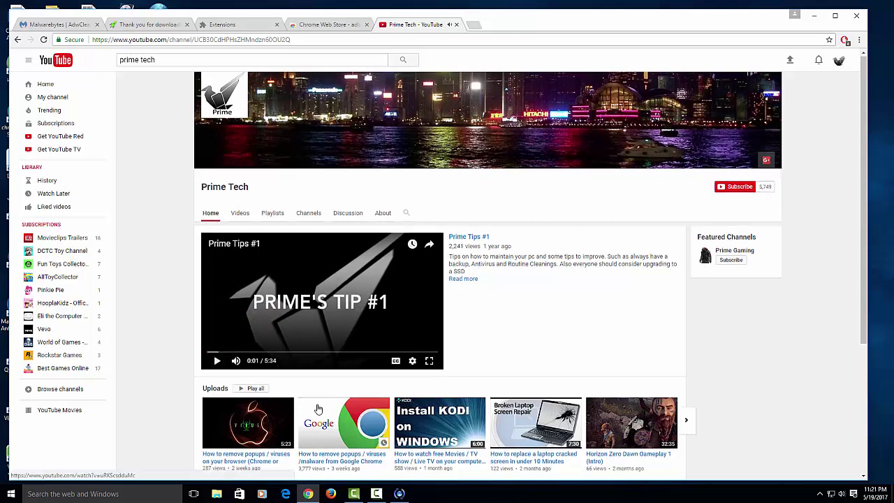
pyautogui.scroll(-1, 293, 412)
pyautogui.click(335, 365)
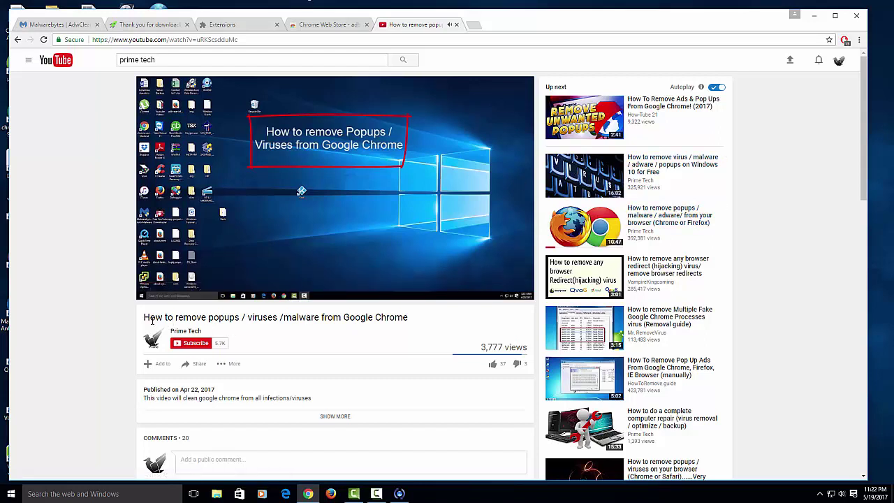
# - Highlight the full title 'How to remove popups / viruses /malware from Google Chrome'
pyautogui.moveTo(144, 318); pyautogui.dragTo(409, 318)
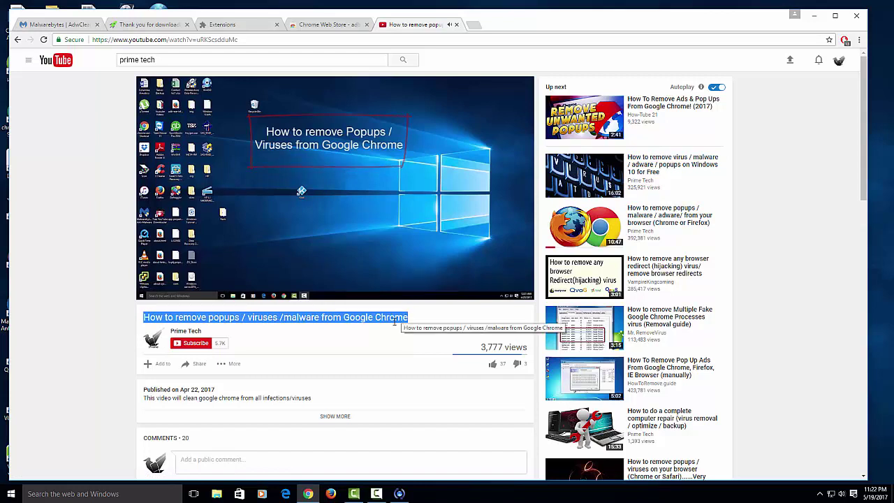